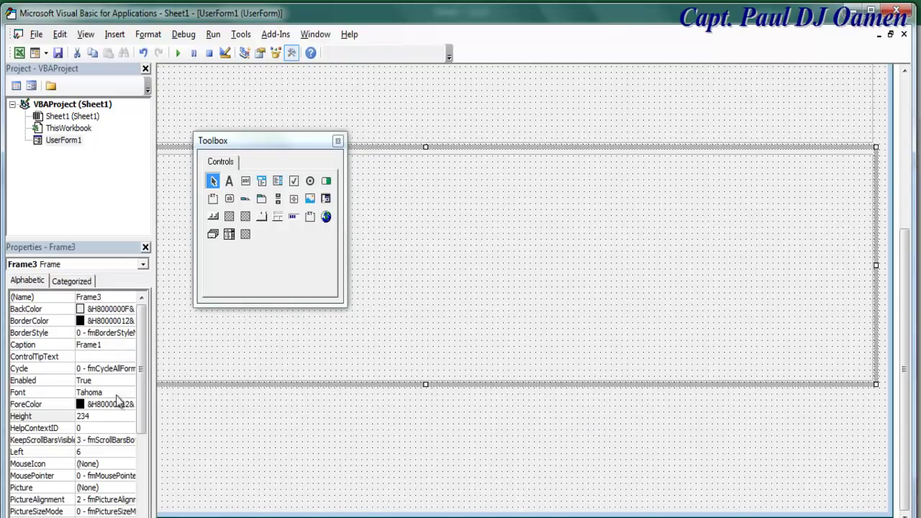
Step: Change Frame3's Height from 234 to 180
scroll(142, 389, down, 1)
click(87, 380)
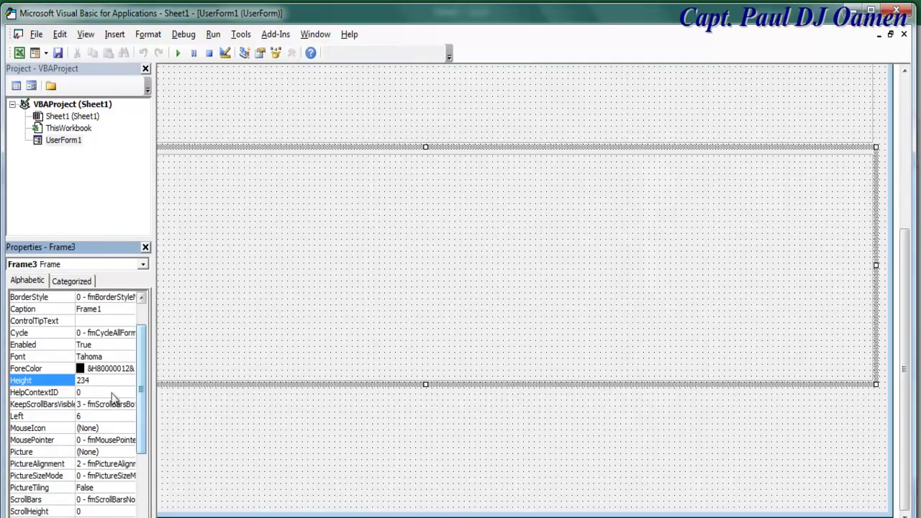
click(66, 383)
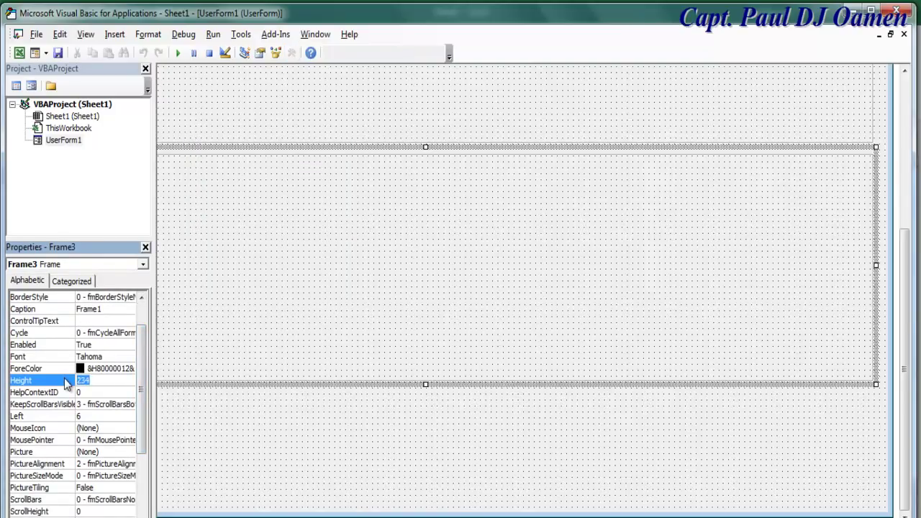
text(180)
click(694, 468)
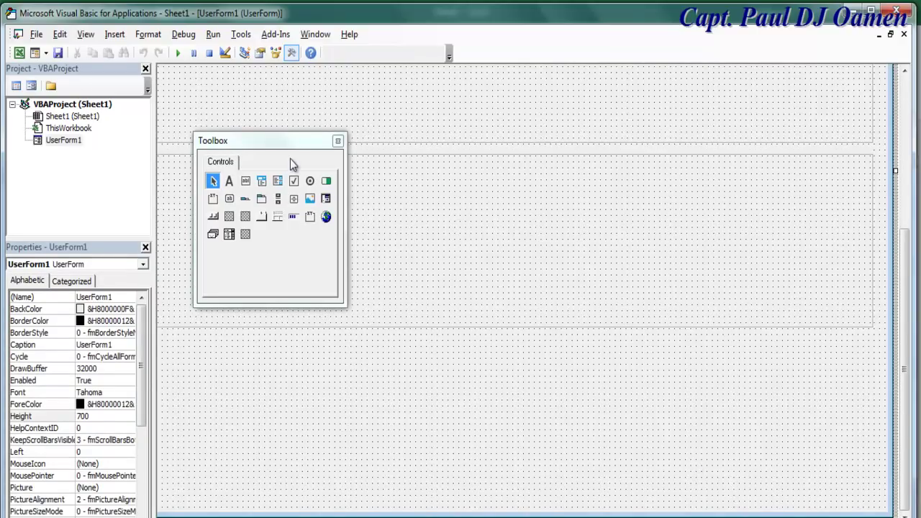
Step: Select both the upper and lower frames together and bring up their BackColor choices
drag(310, 144, 283, 378)
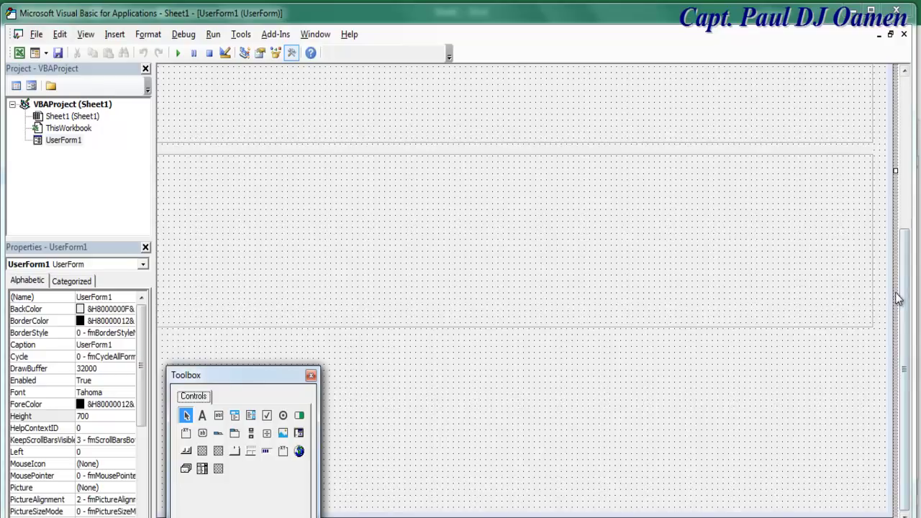
scroll(907, 295, up, 3)
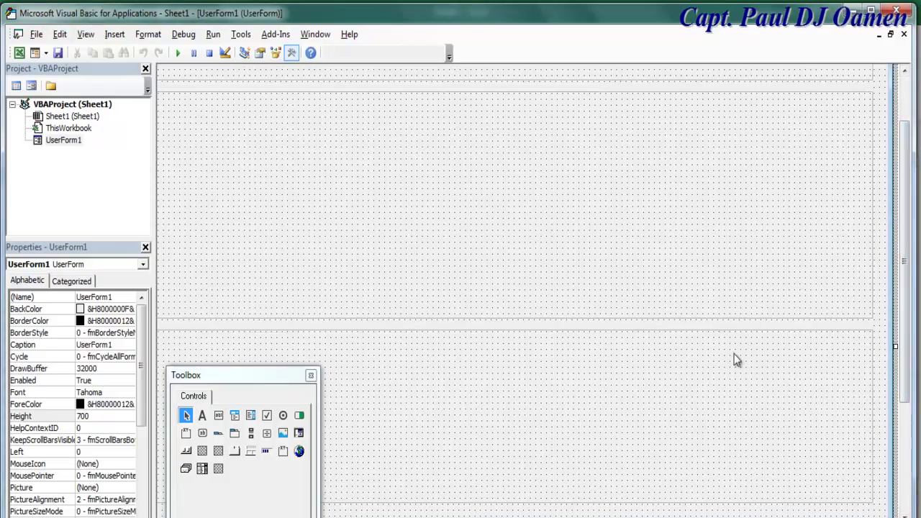
click(738, 423)
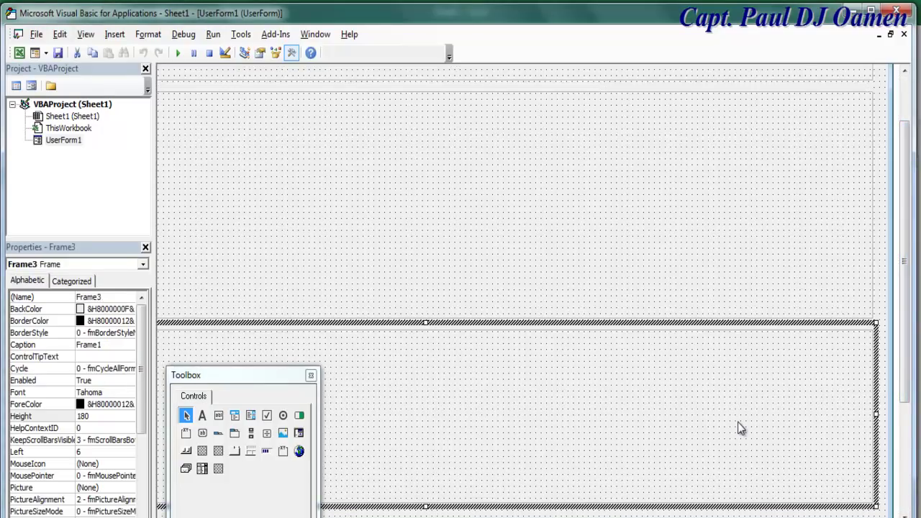
ctrl+click(713, 256)
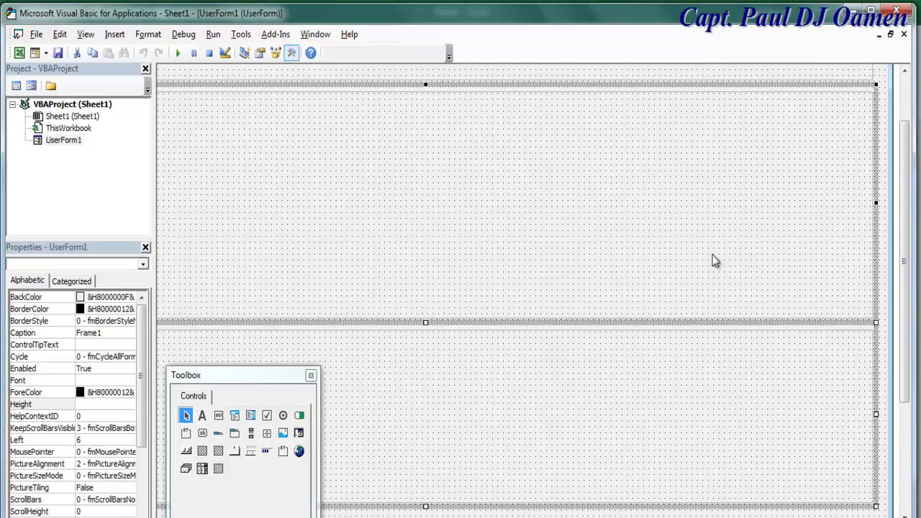
ctrl+click(720, 376)
click(745, 392)
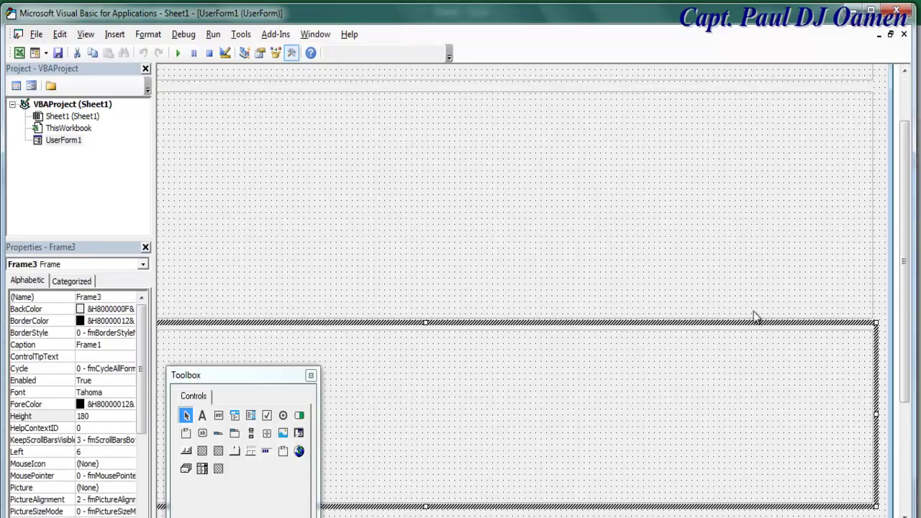
ctrl+click(753, 238)
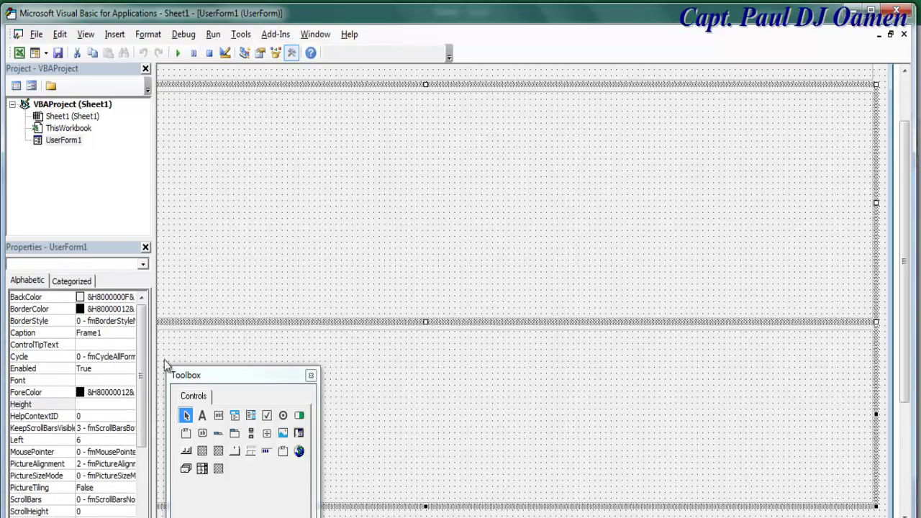
click(120, 297)
click(130, 298)
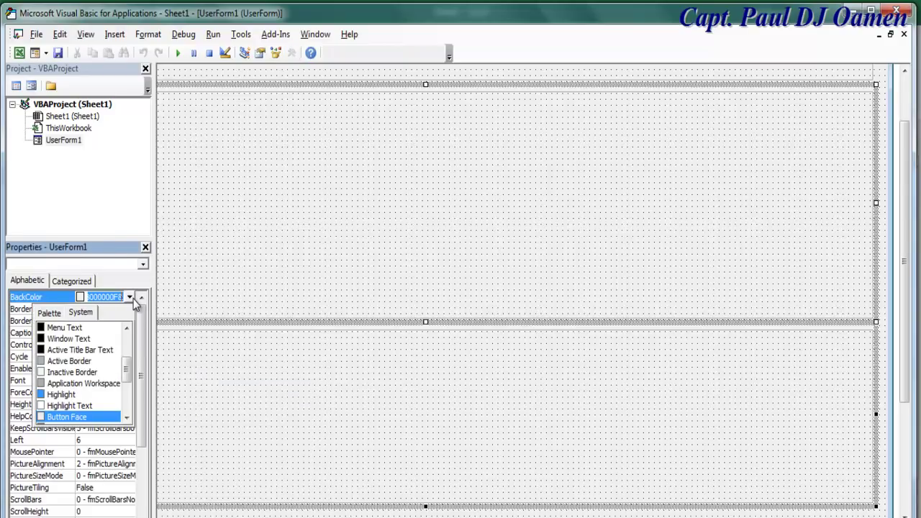
Step: Give the two selected frames a white background from the palette
click(53, 314)
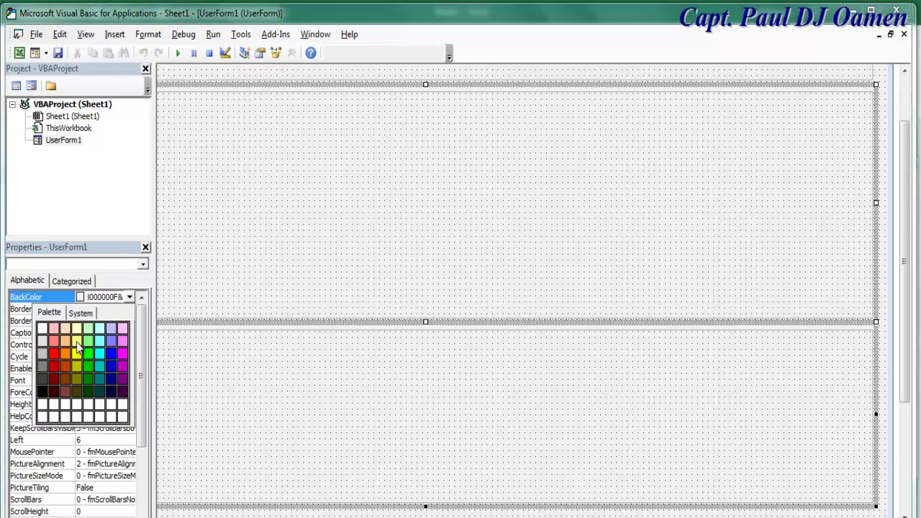
click(42, 329)
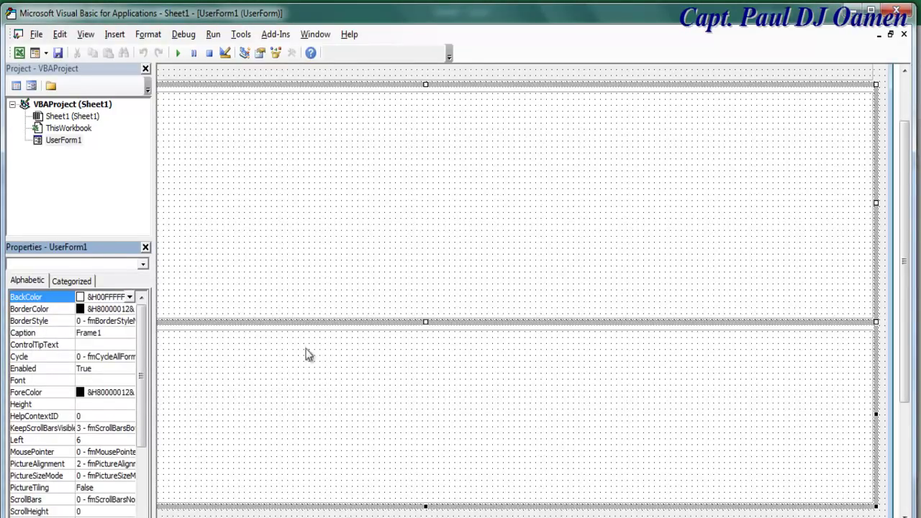
drag(905, 289, 905, 236)
Step: Give the top header frame, Frame1, a green palette background
click(701, 115)
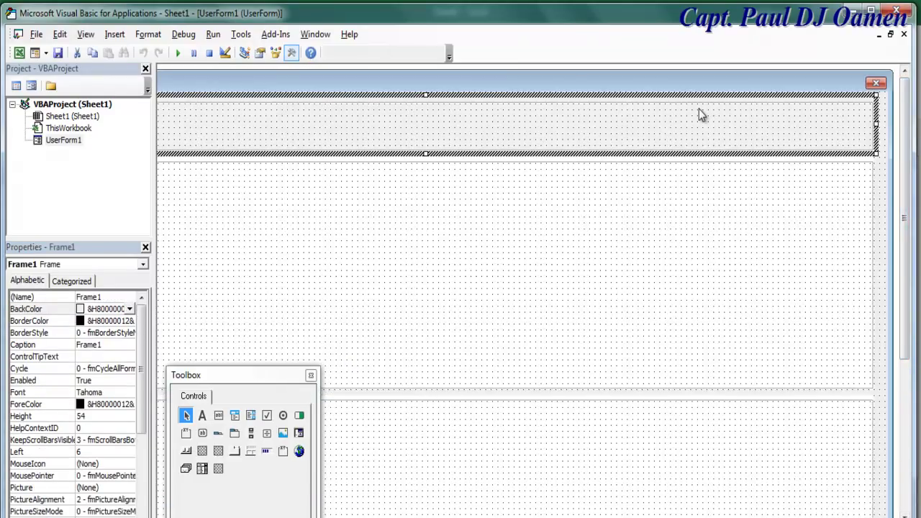
click(129, 309)
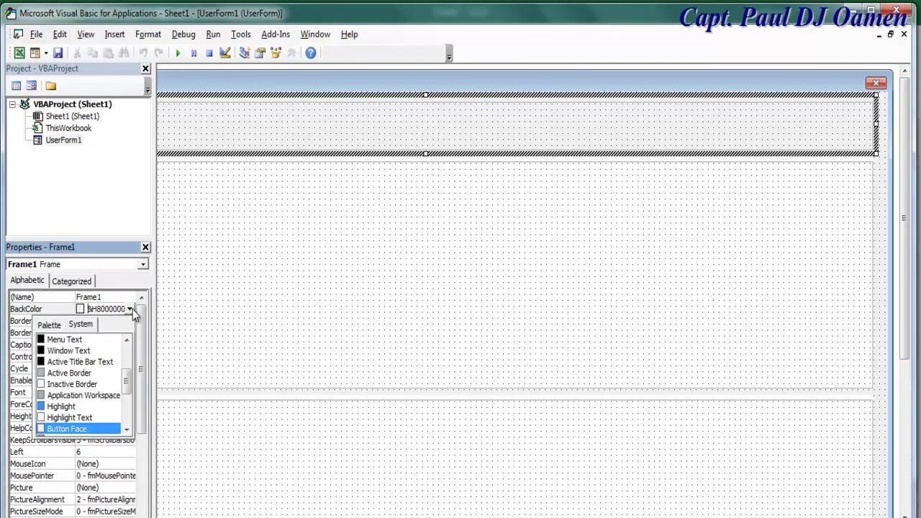
click(48, 325)
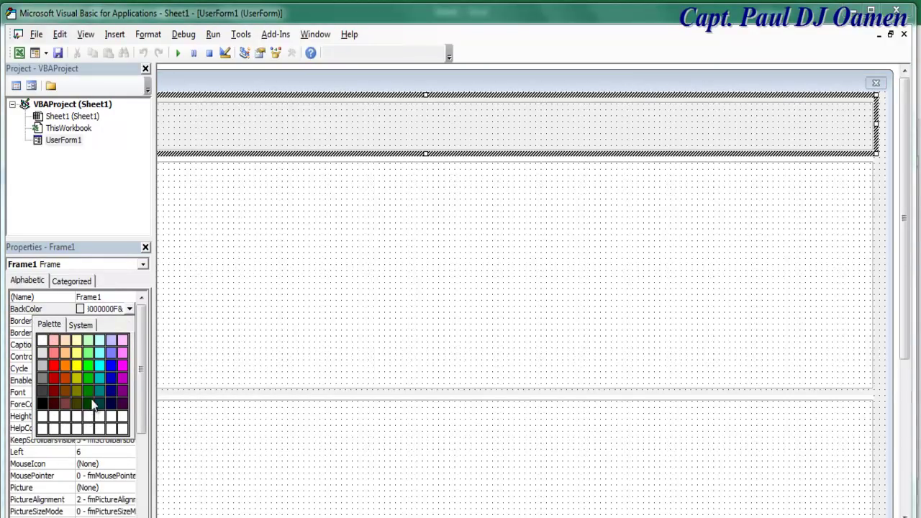
click(92, 398)
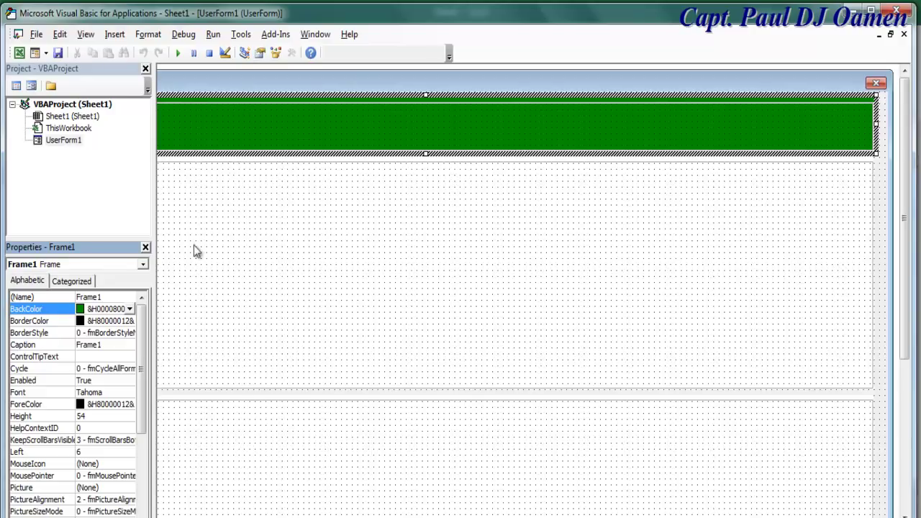
click(315, 226)
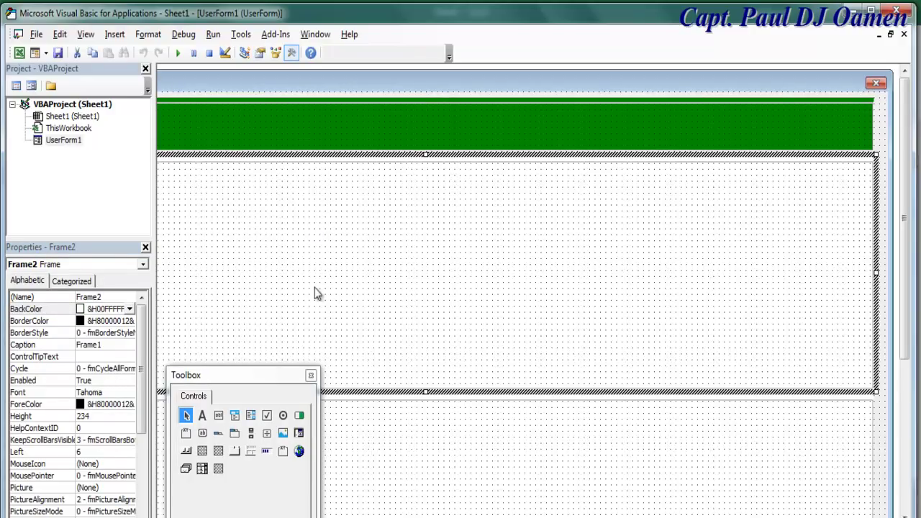
Step: Add a label captioned 'Excel Data Entry Form' on the green header and widen it across
click(204, 417)
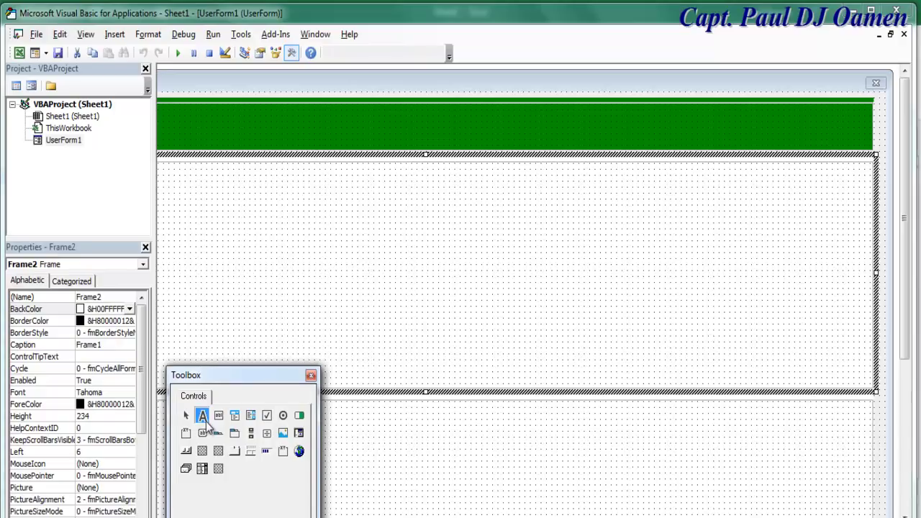
click(243, 129)
drag(256, 115, 255, 116)
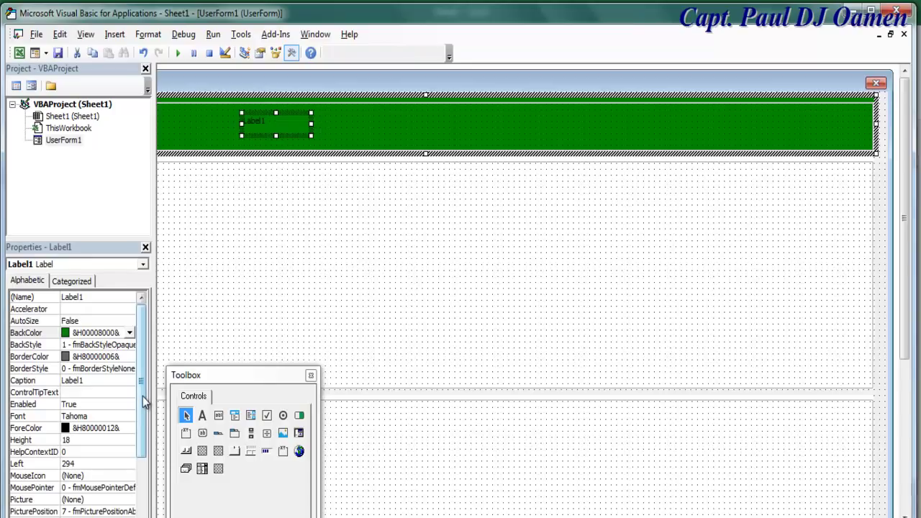
click(94, 381)
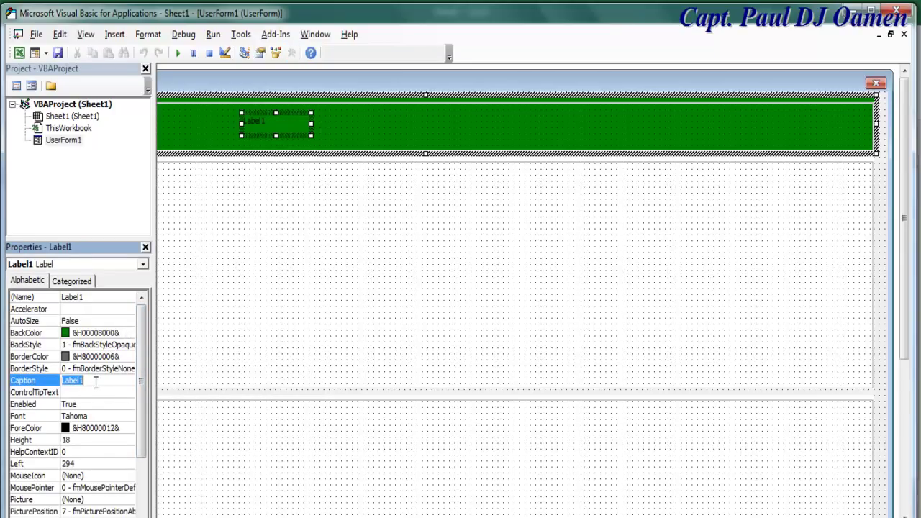
text(Excel Data Entry F)
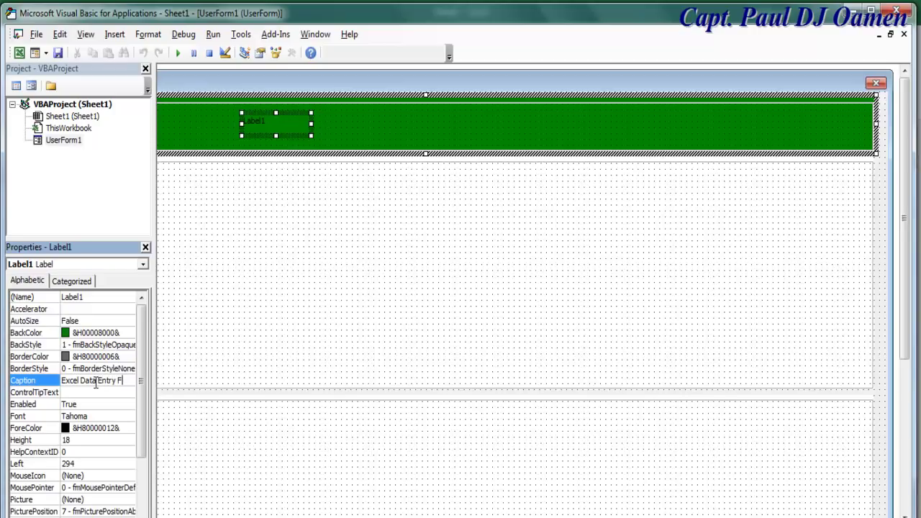
text(m)
click(311, 122)
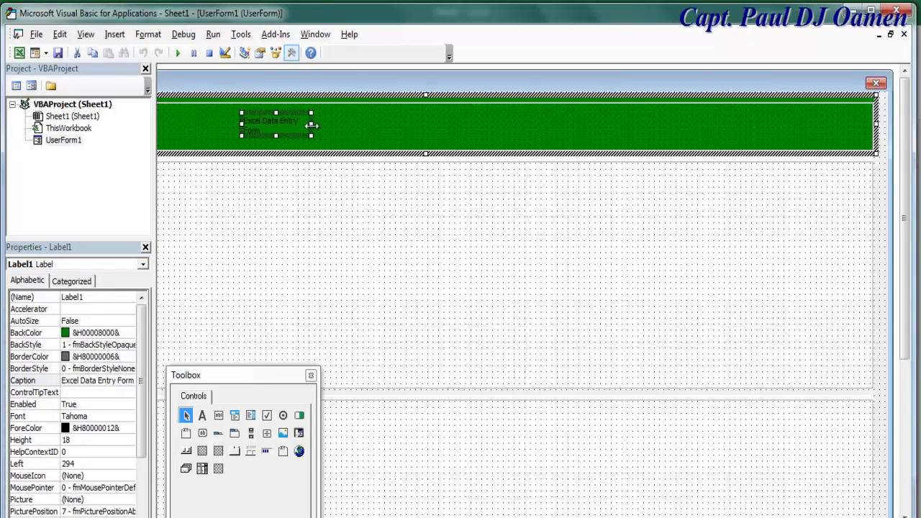
drag(311, 126, 738, 140)
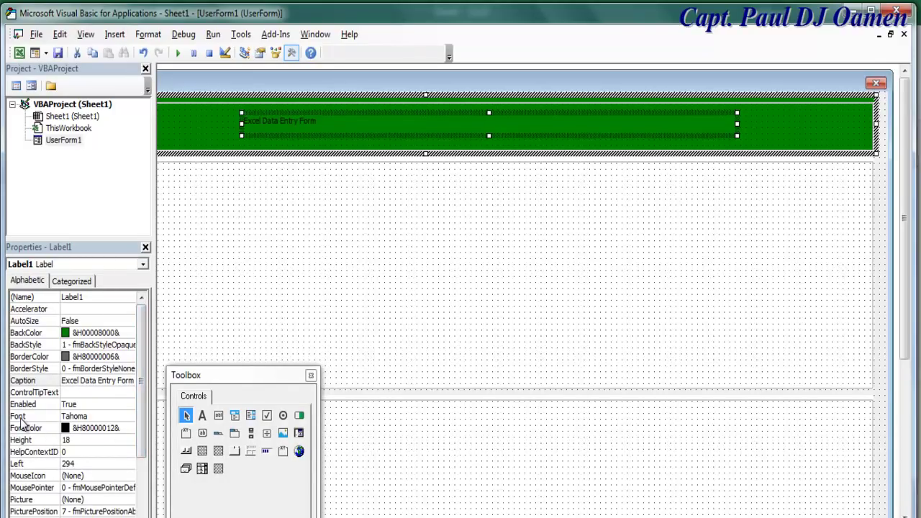
Step: Make the title label's font bold at size 48
click(96, 419)
click(129, 416)
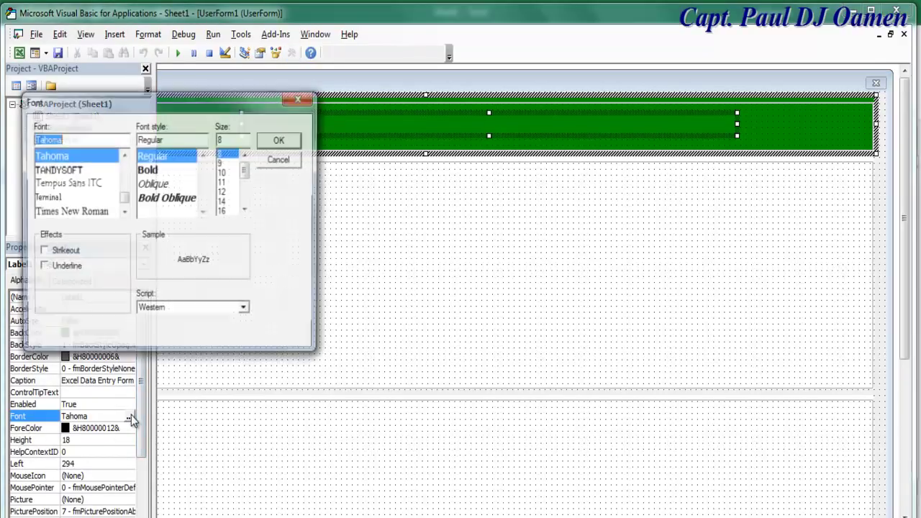
click(148, 170)
drag(247, 171, 253, 207)
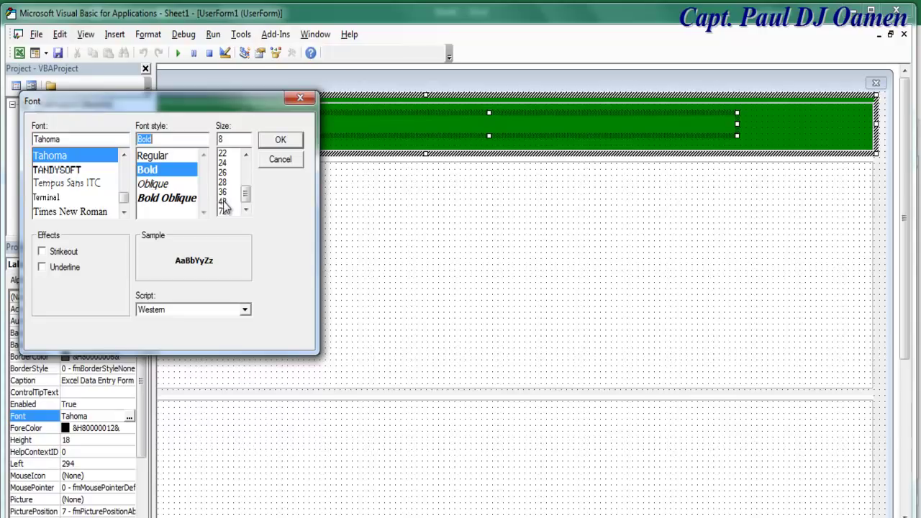
click(223, 201)
click(277, 141)
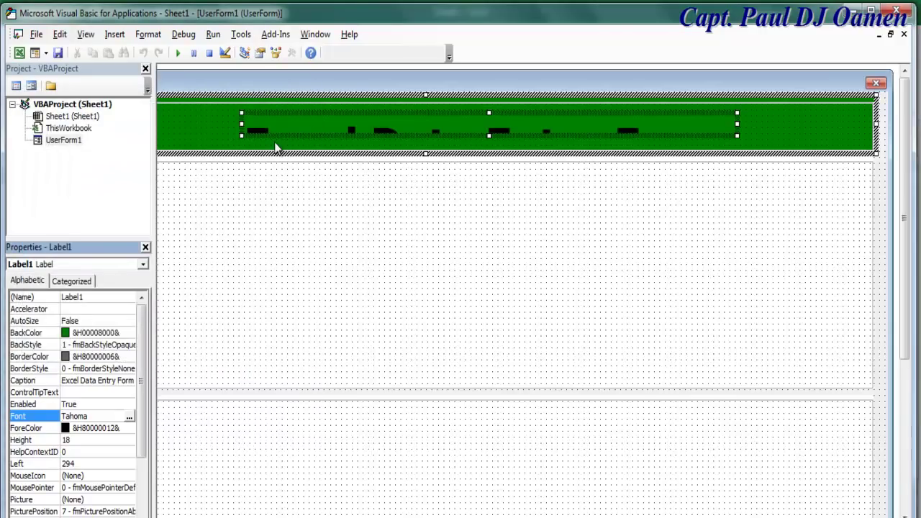
Step: Reduce the title label's font size to 44
click(129, 418)
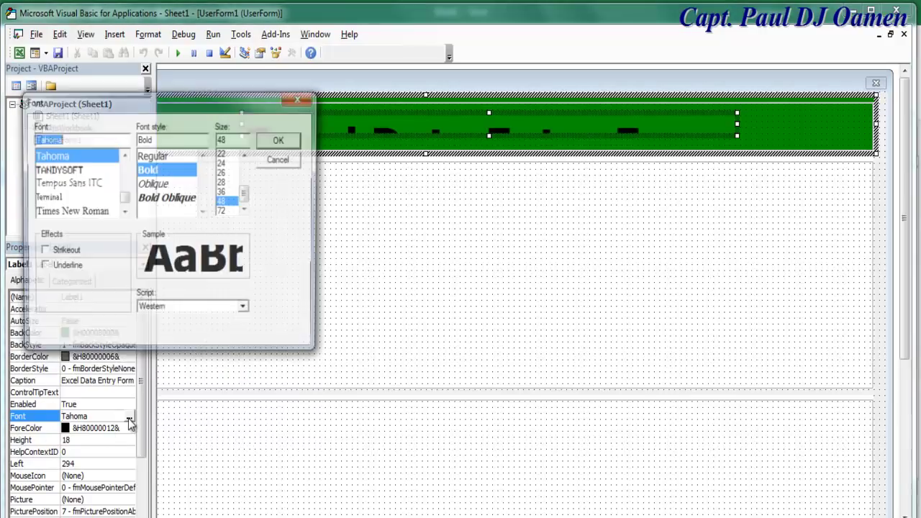
double_click(226, 139)
text(44)
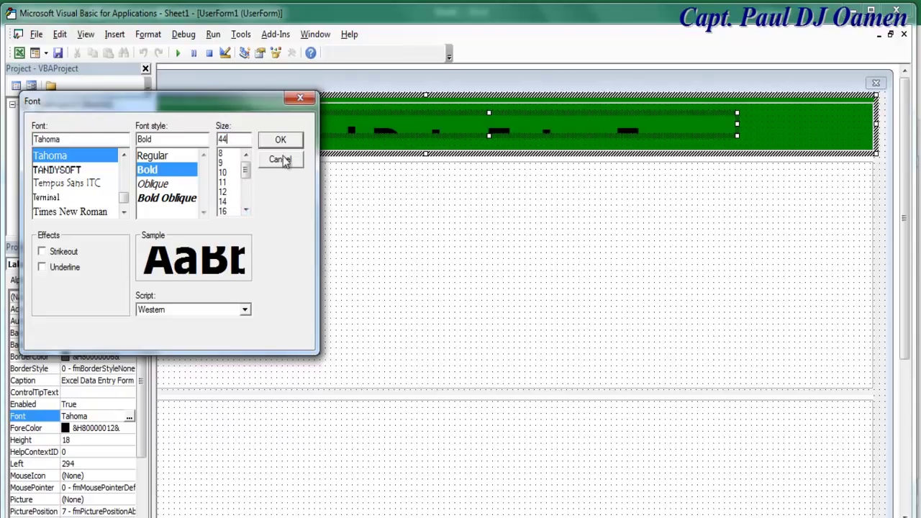
click(280, 141)
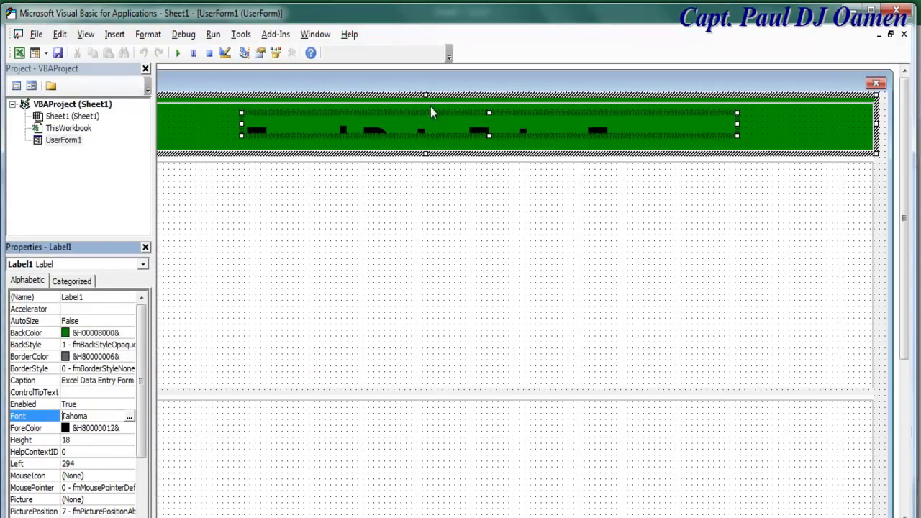
Step: Make the title label taller and wider so the whole caption shows
click(488, 111)
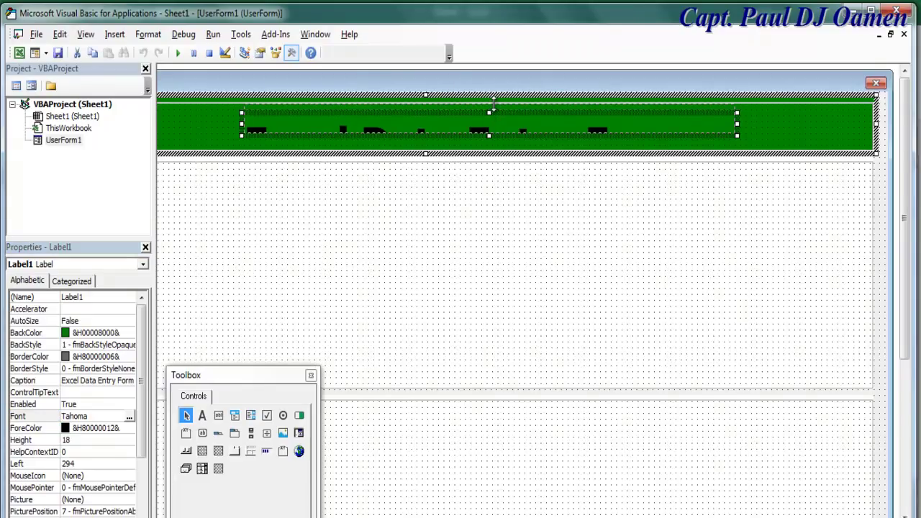
drag(493, 105, 493, 96)
drag(488, 136, 489, 150)
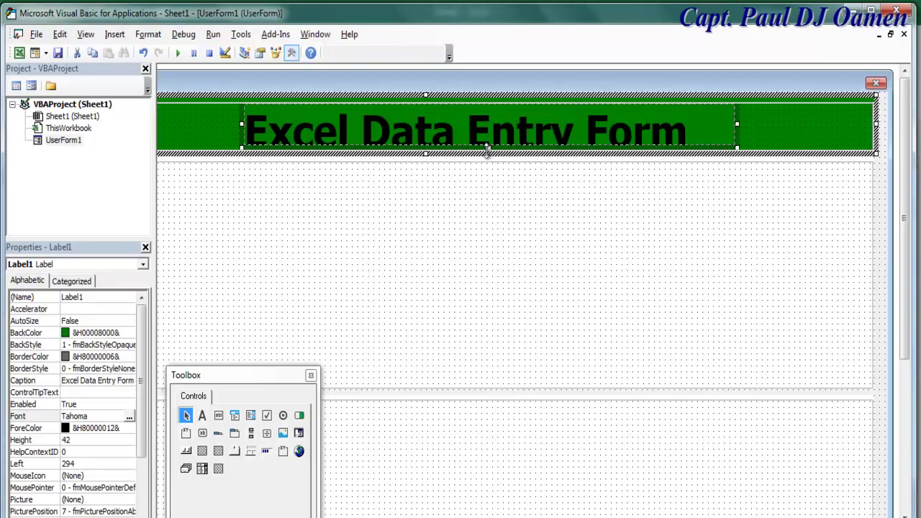
drag(242, 124, 193, 125)
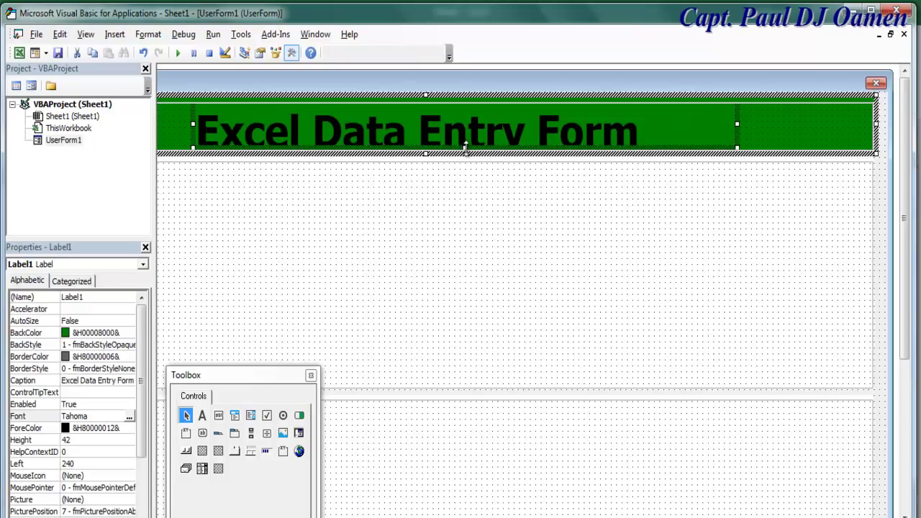
drag(465, 148, 466, 164)
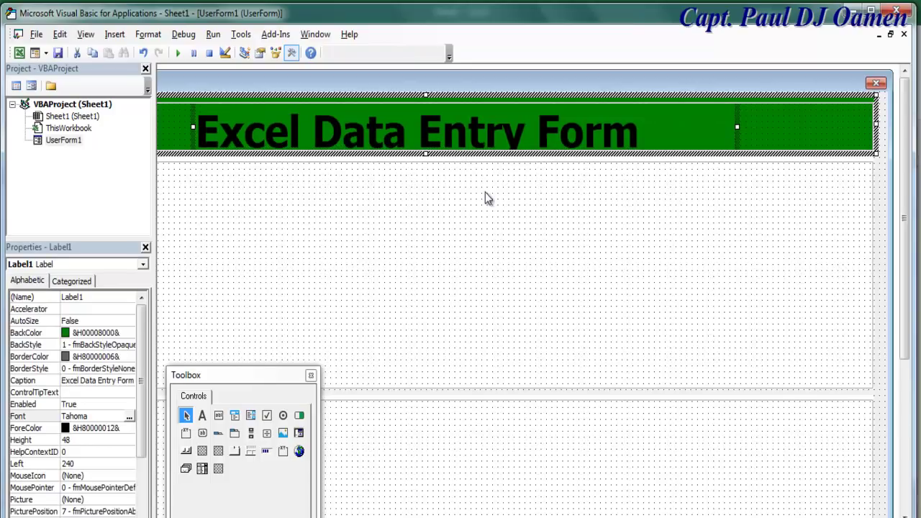
click(558, 128)
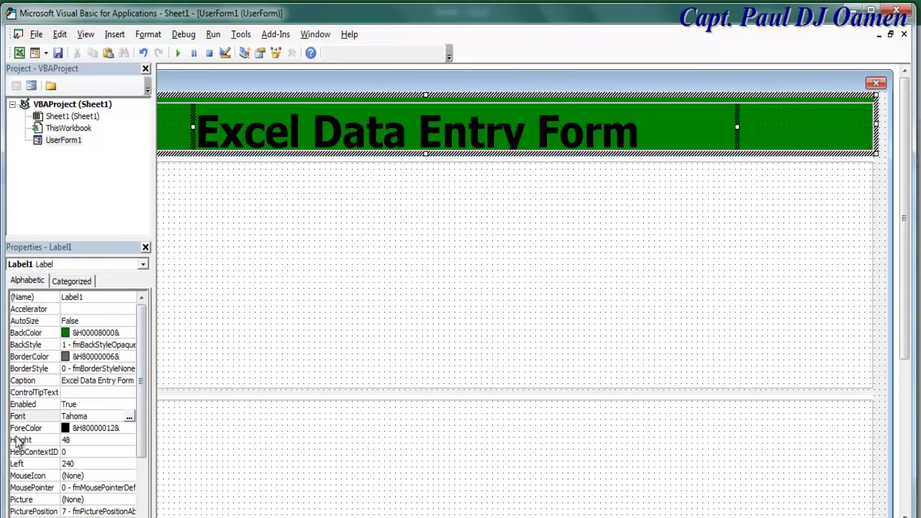
Step: Set the title label's text colour to white from the palette
click(128, 430)
click(131, 429)
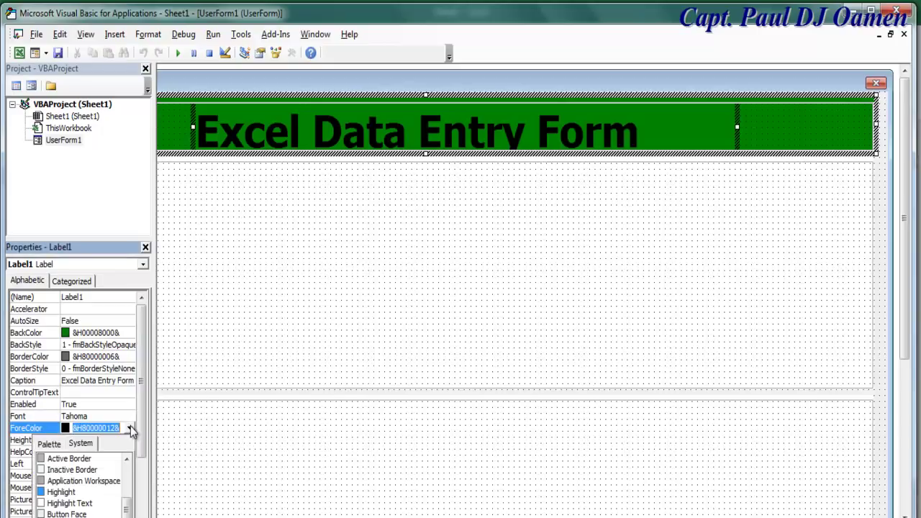
click(52, 444)
click(43, 459)
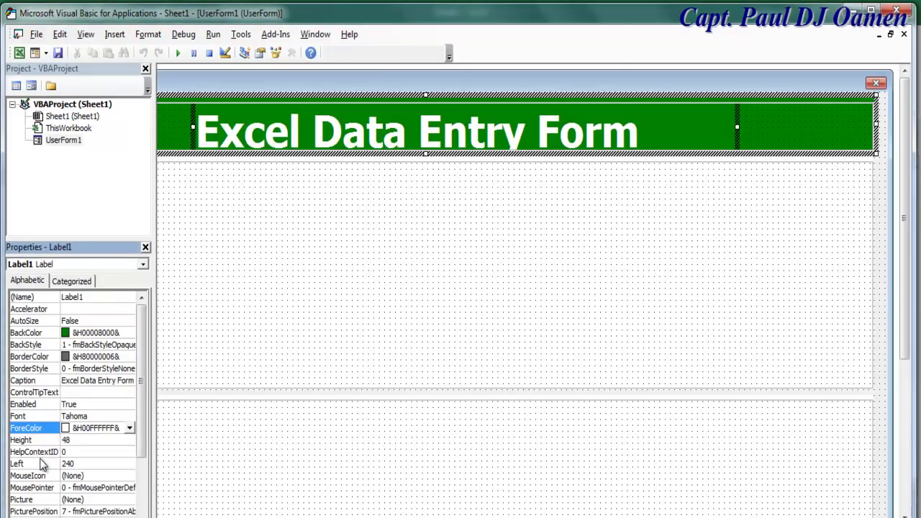
click(523, 273)
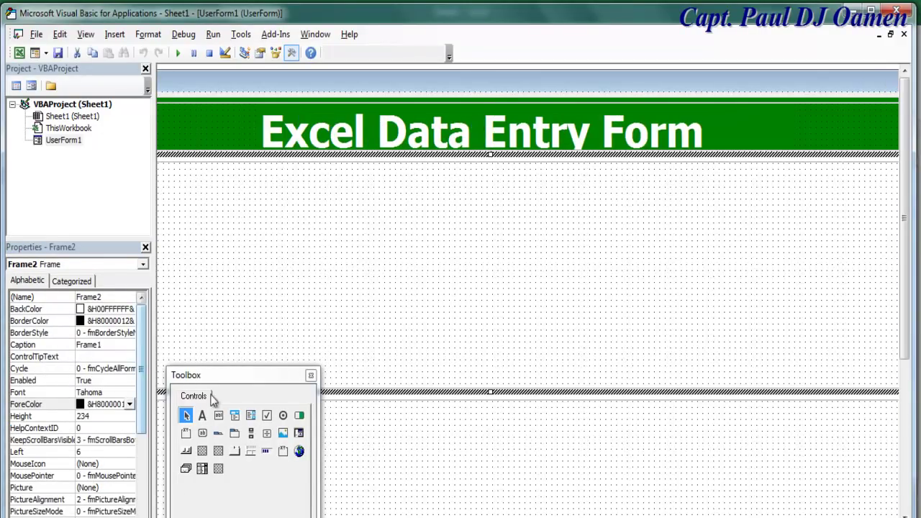
Step: Add Label2 at the middle frame's top-left with a Tahoma Bold 16 font
click(205, 418)
click(178, 186)
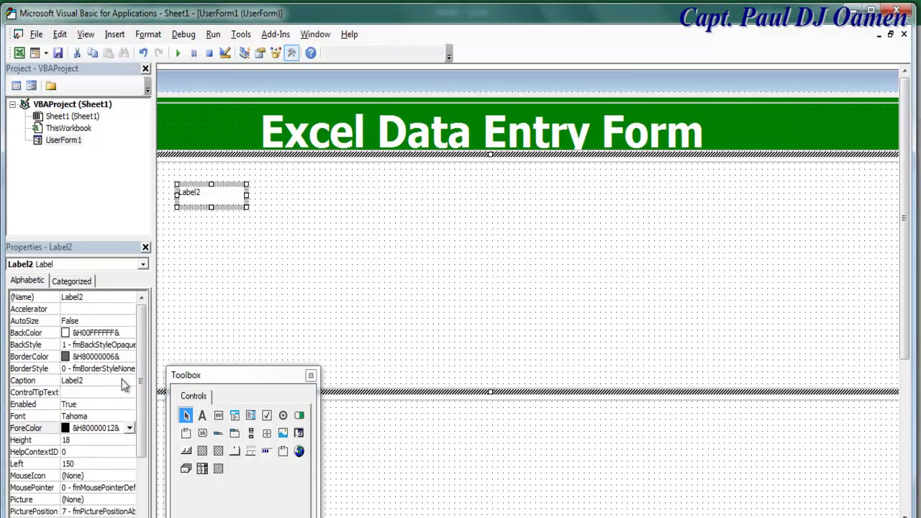
click(126, 419)
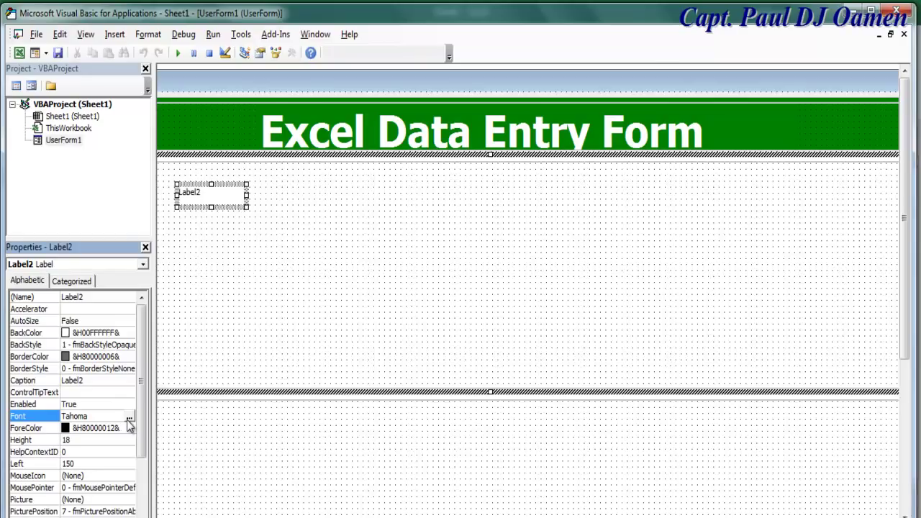
click(130, 418)
click(174, 175)
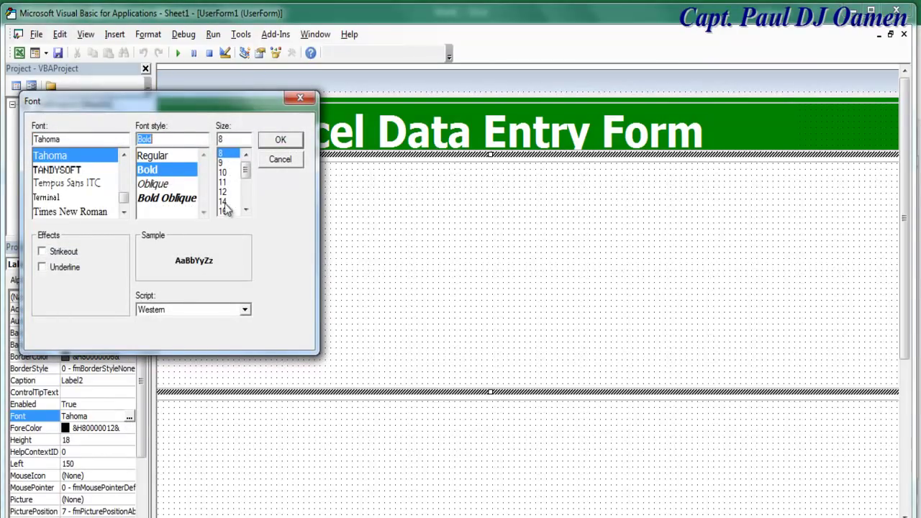
click(246, 210)
click(225, 208)
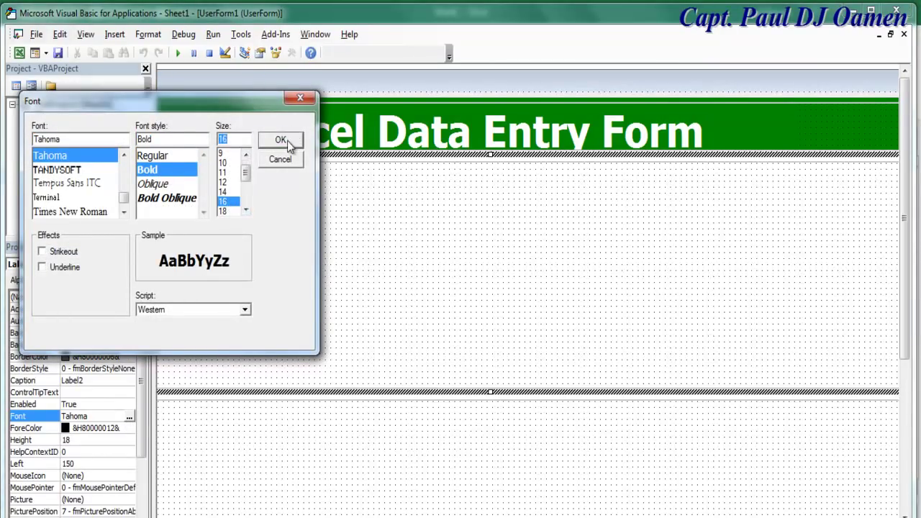
click(280, 140)
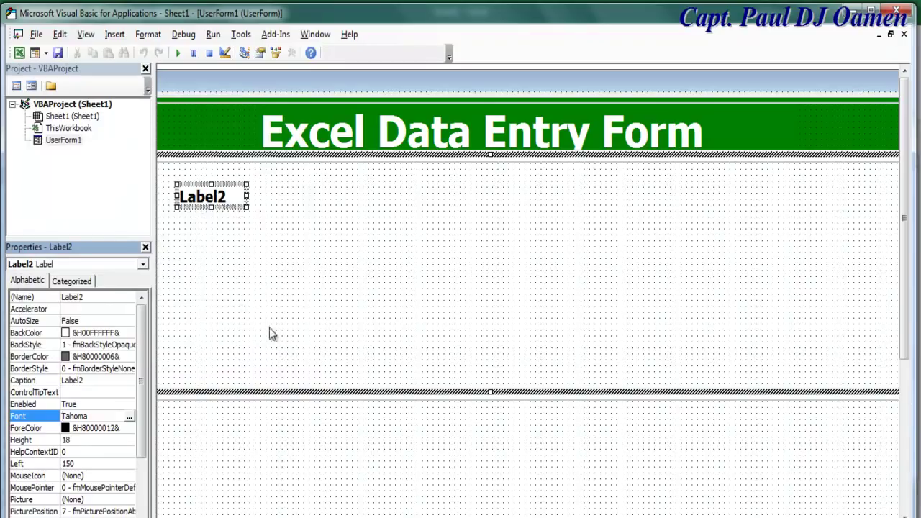
click(311, 332)
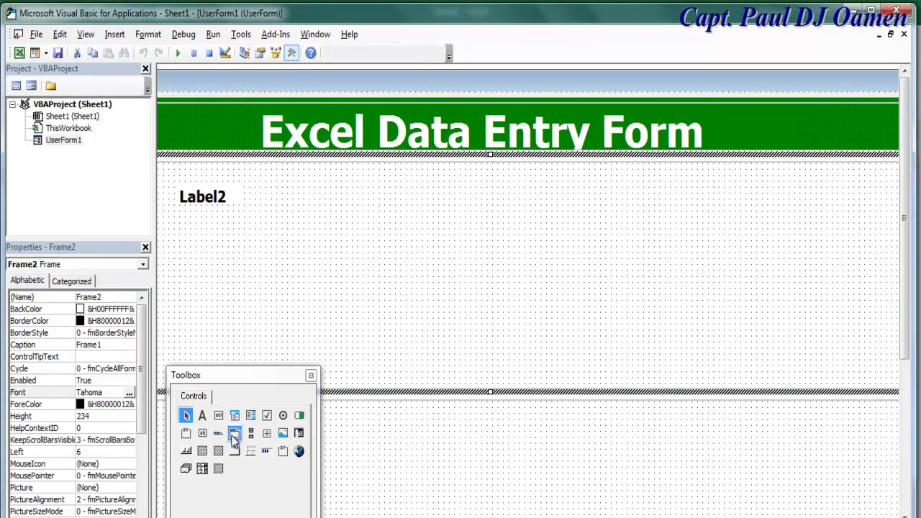
click(219, 417)
Step: Place a text box right of Label2 with a bold, larger font
click(278, 189)
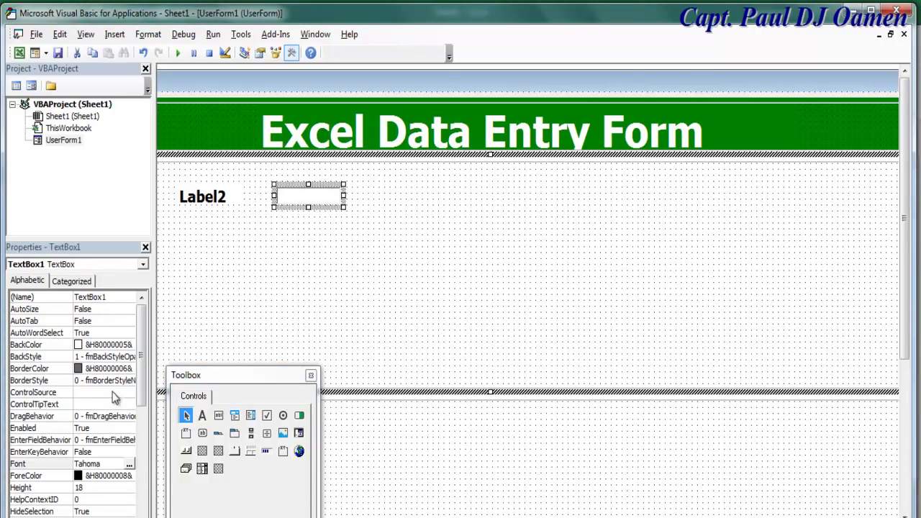
click(129, 467)
click(151, 171)
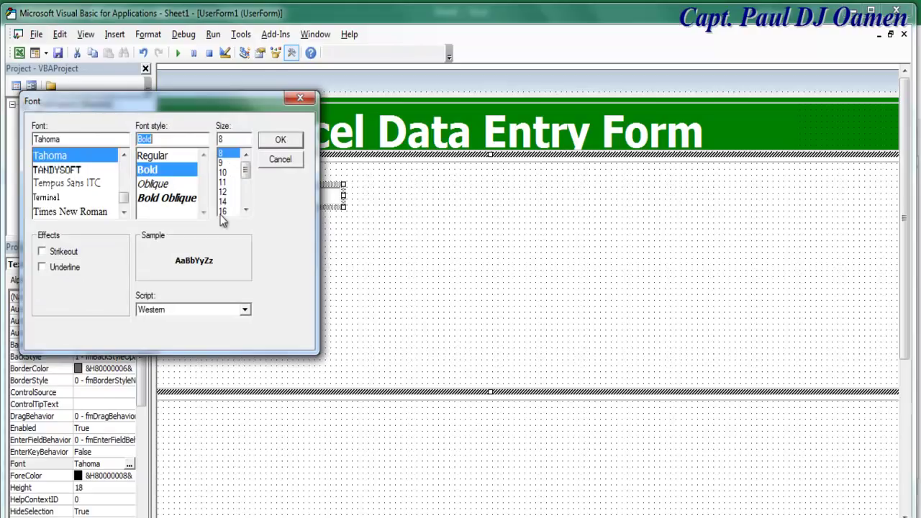
click(226, 210)
click(282, 139)
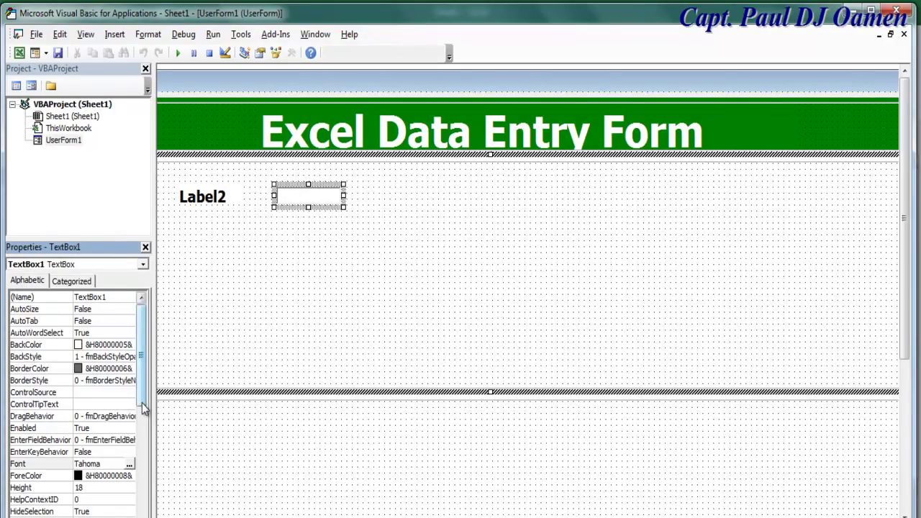
Step: Set the text box's Height to 30 and Width to 330
scroll(142, 405, down, 2)
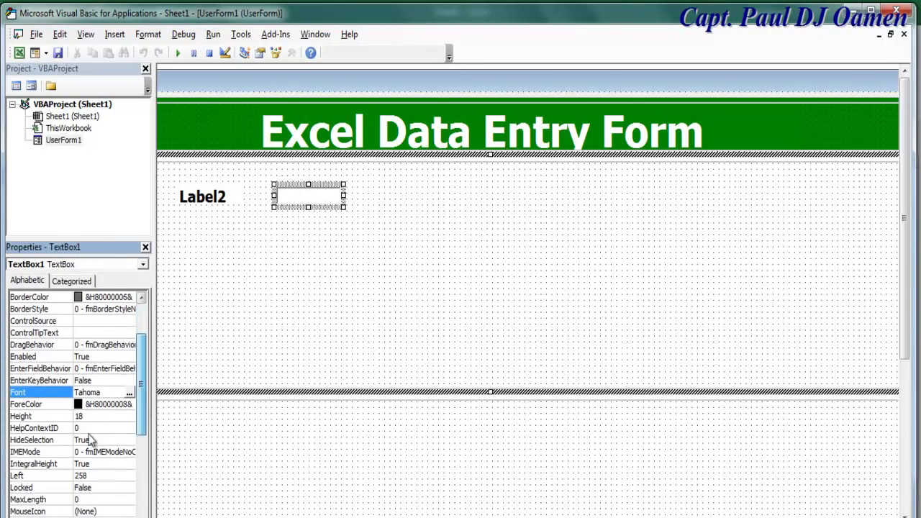
click(98, 422)
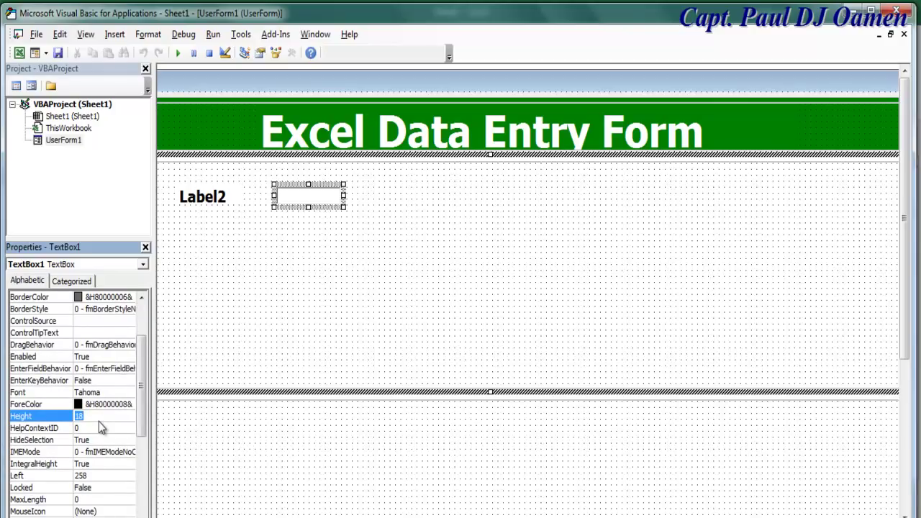
text(30)
key(Return)
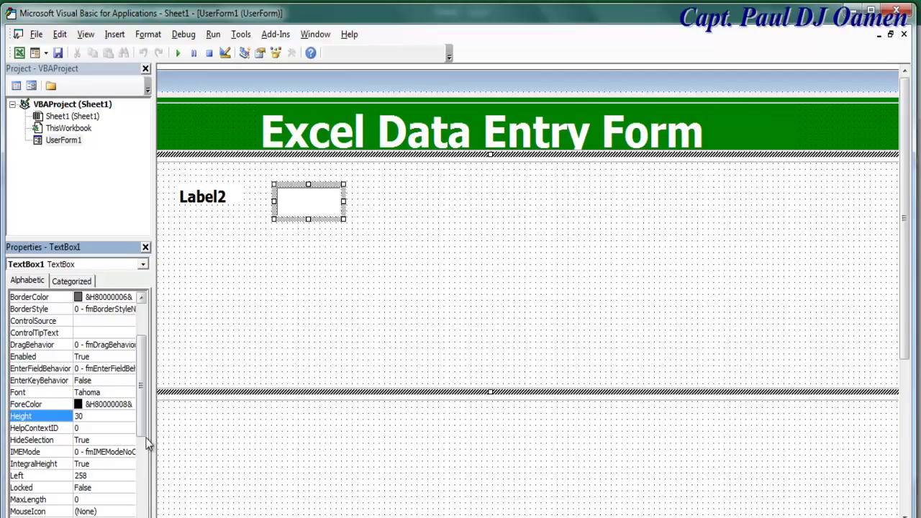
scroll(141, 403, down, 5)
click(98, 512)
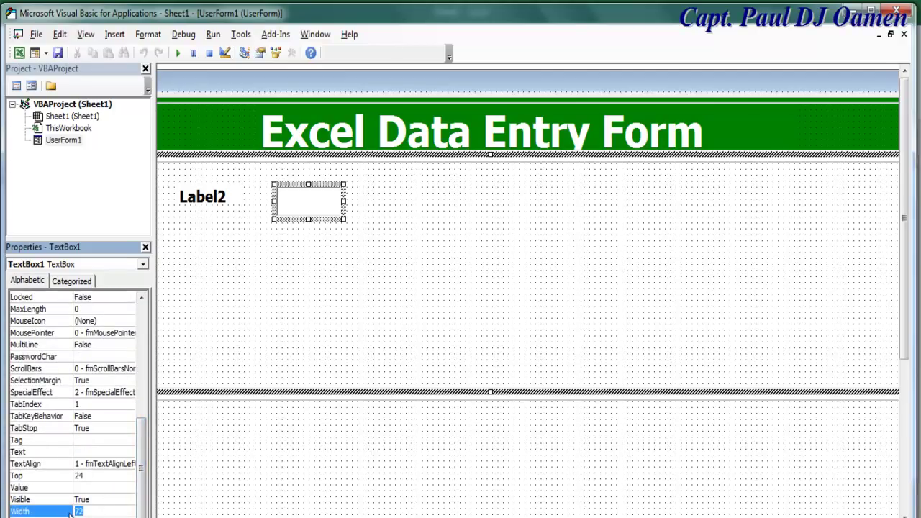
key(Return)
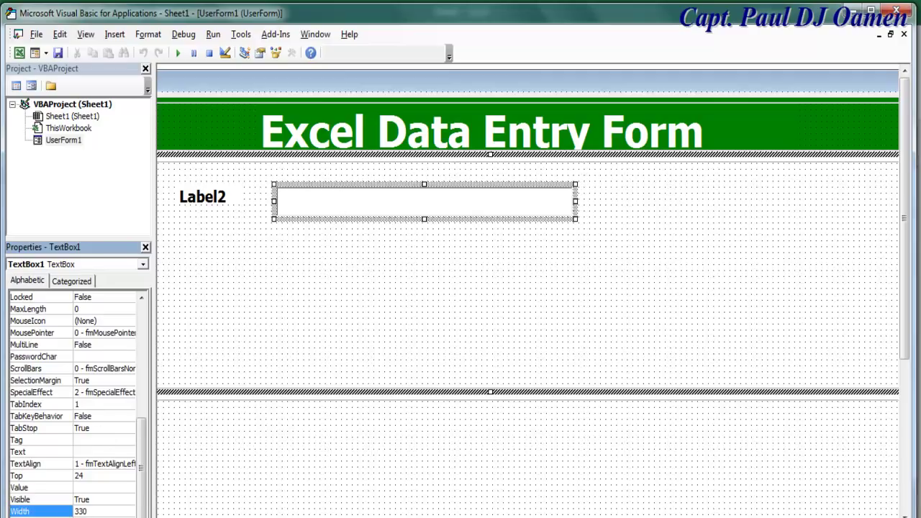
click(327, 514)
click(347, 204)
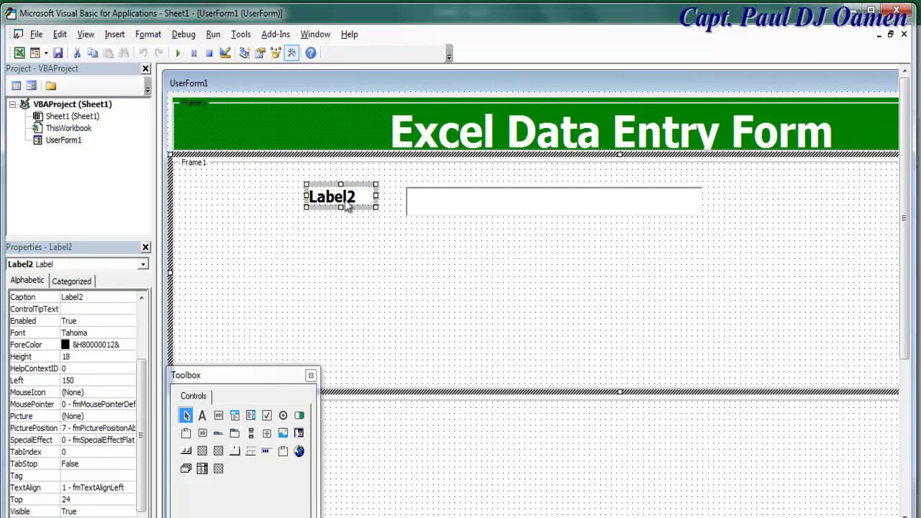